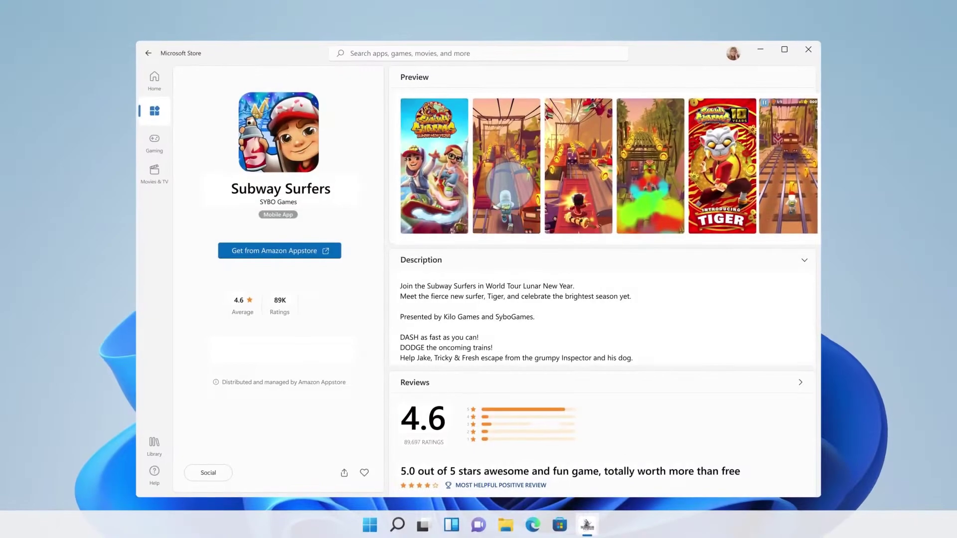
# - Browse the Subway Surfers screenshots and get it from the Amazon Appstore
pyautogui.moveTo(406, 181); pyautogui.dragTo(383, 185)
pyautogui.click(326, 248)
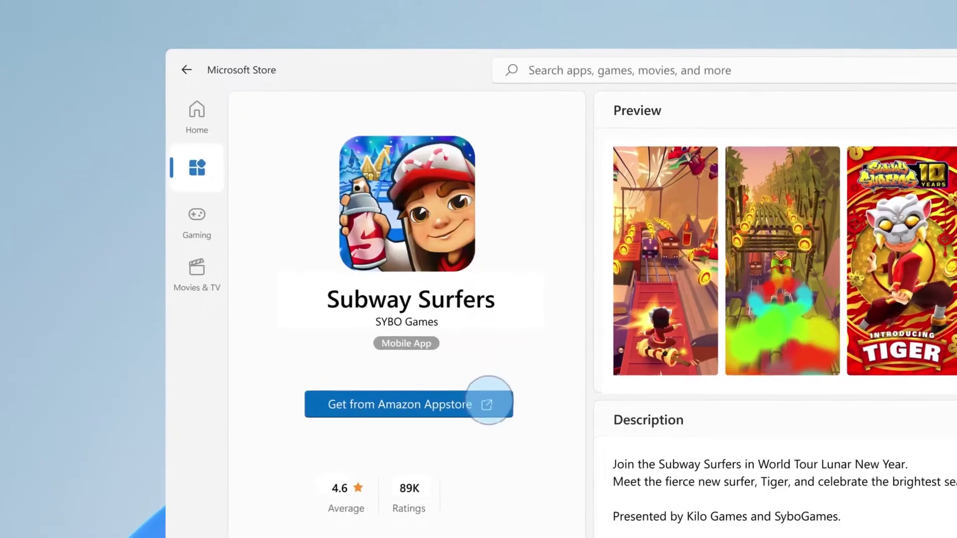
pyautogui.click(557, 209)
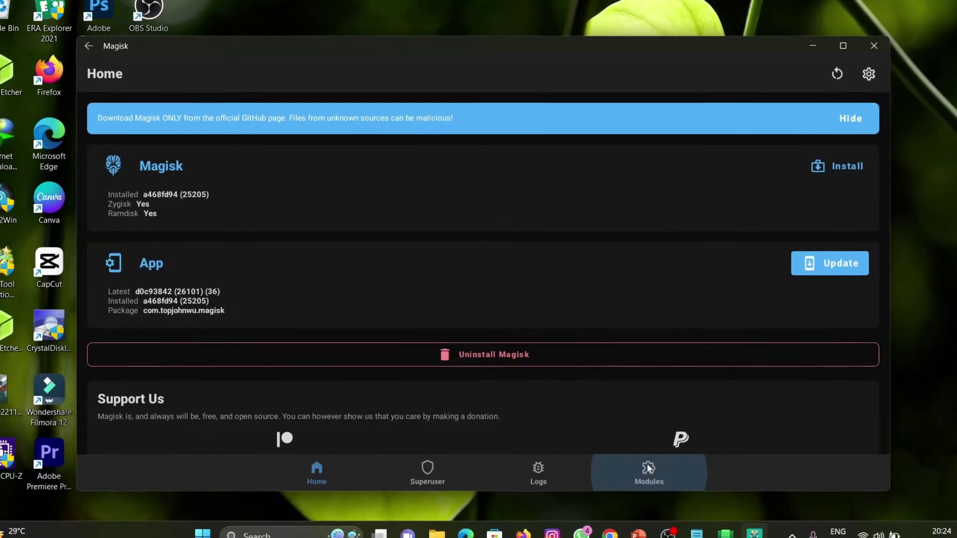
# - Check Magisk's modules list, then open Local Disk (C:) in File Explorer
pyautogui.click(652, 470)
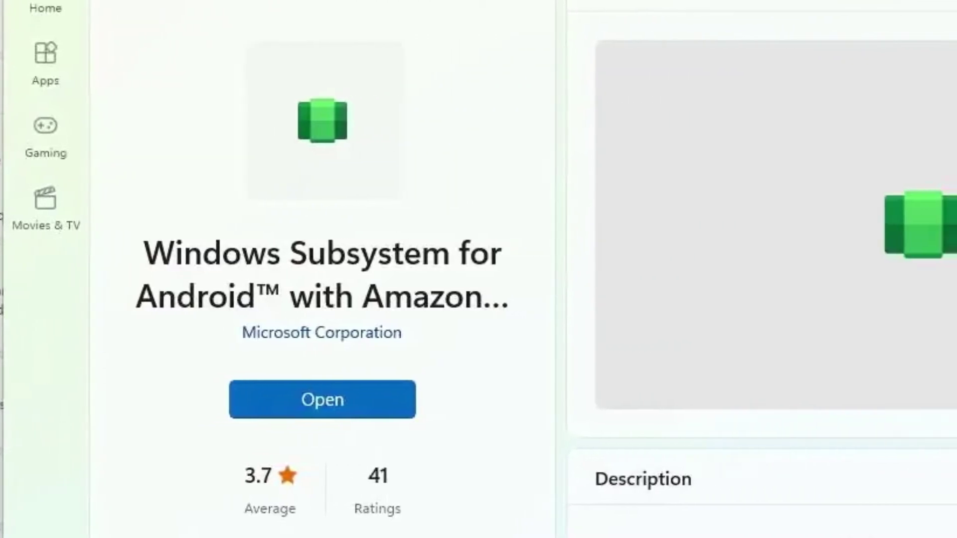
pyautogui.click(463, 520)
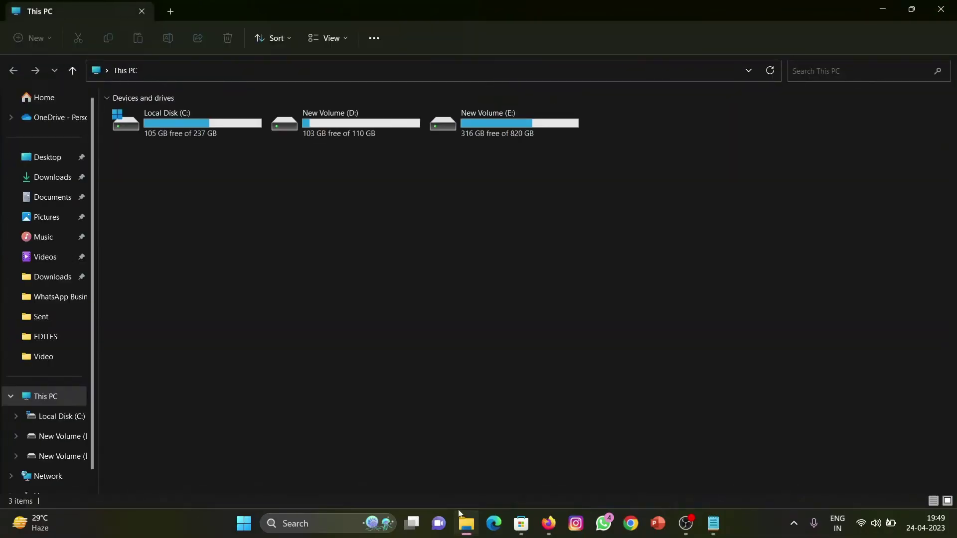
pyautogui.doubleClick(204, 136)
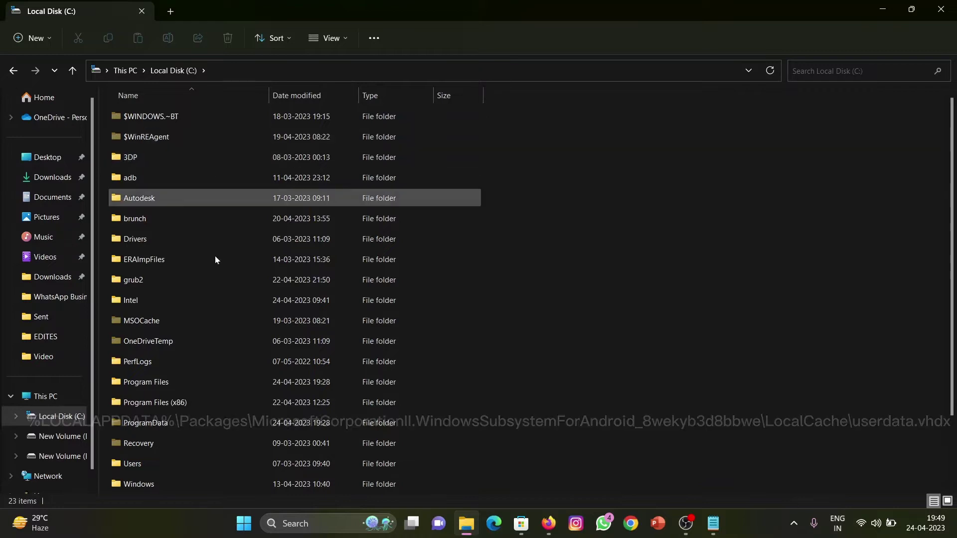
# - Go through Users, your profile, AppData and Local into the Packages folder
pyautogui.doubleClick(211, 463)
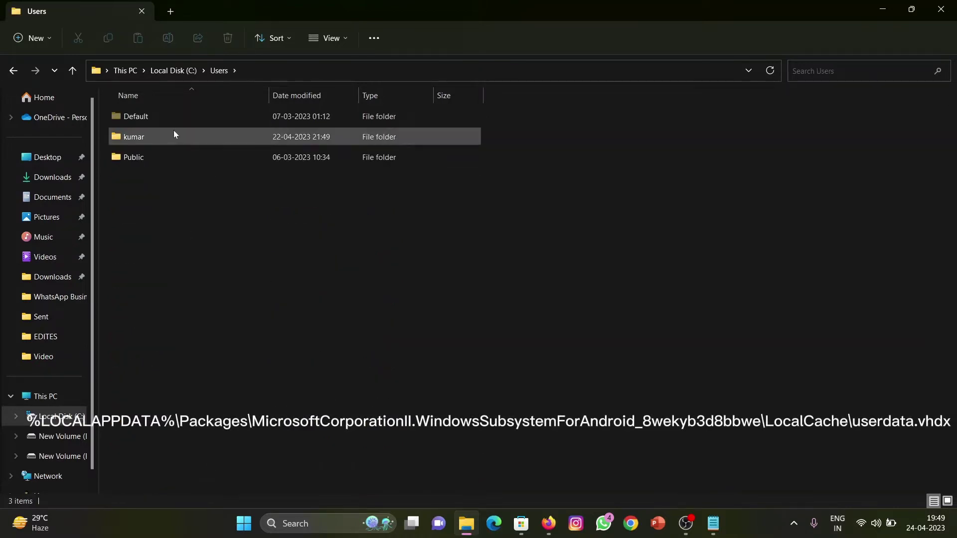
pyautogui.doubleClick(174, 131)
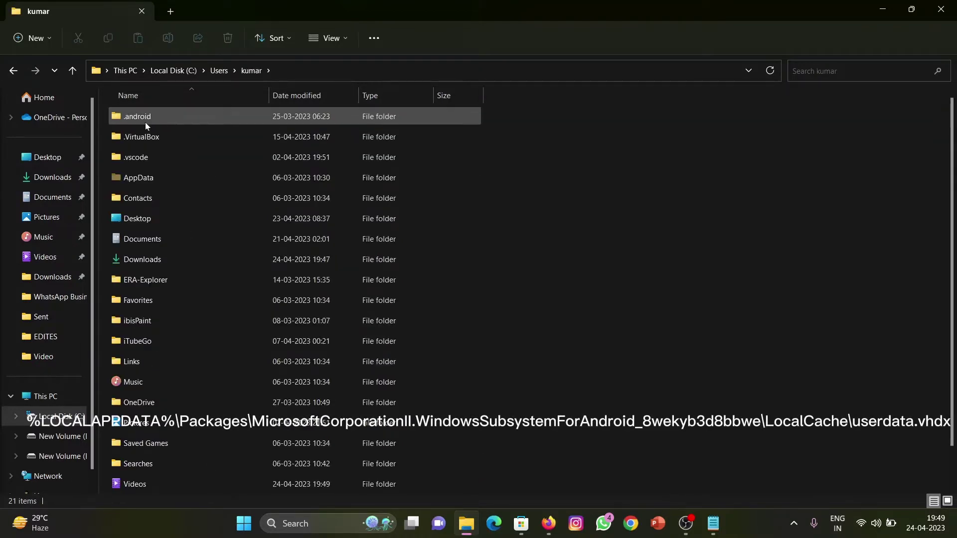
pyautogui.doubleClick(154, 179)
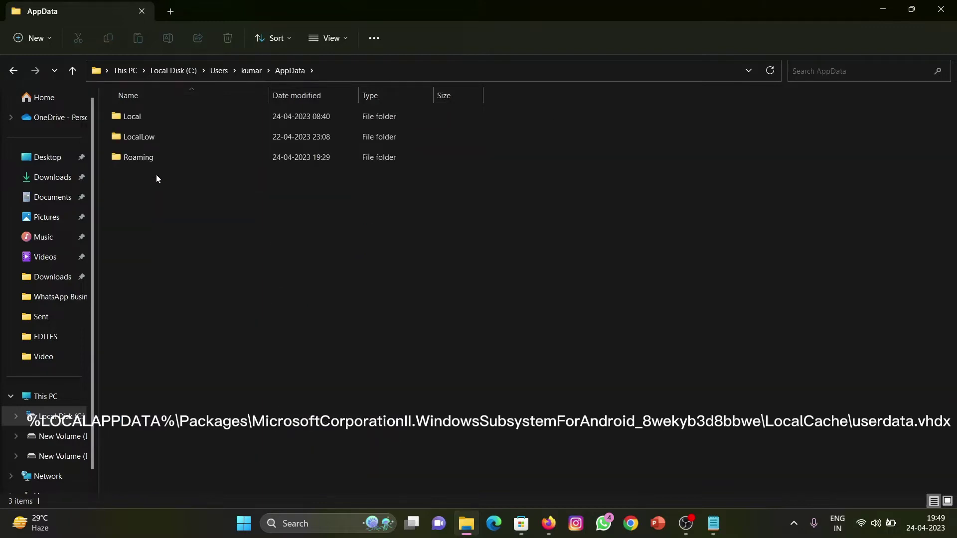
pyautogui.doubleClick(144, 117)
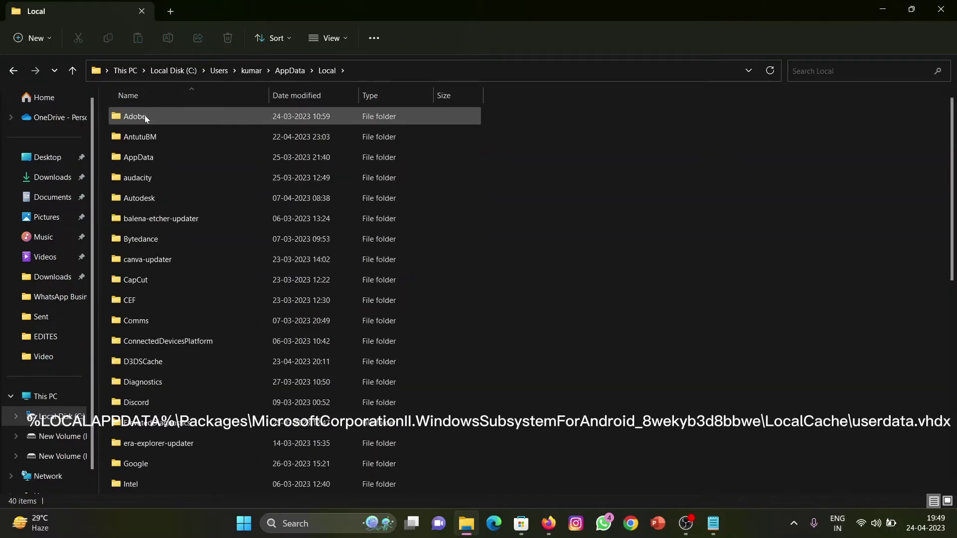
pyautogui.scroll(-7, 144, 116)
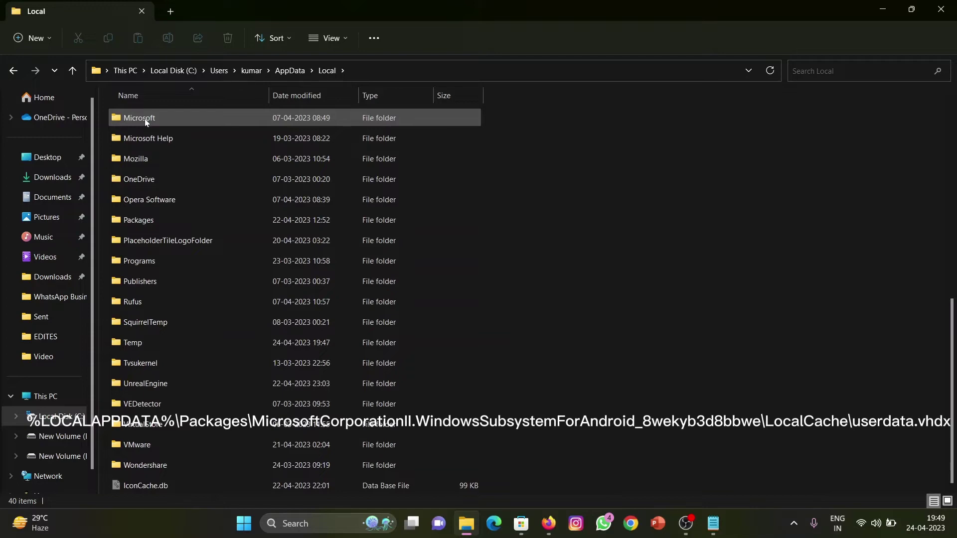
pyautogui.doubleClick(156, 219)
# - Open the Windows Subsystem for Android package's LocalCache folder and bring up userdata.vhdx's actions
pyautogui.scroll(-10, 156, 216)
pyautogui.click(204, 160)
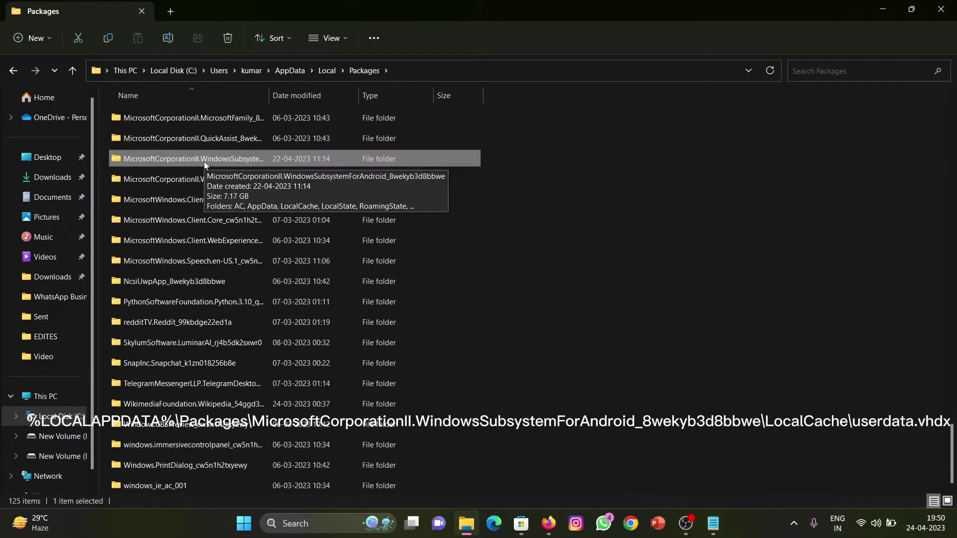
pyautogui.doubleClick(204, 159)
pyautogui.doubleClick(205, 159)
pyautogui.click(194, 180)
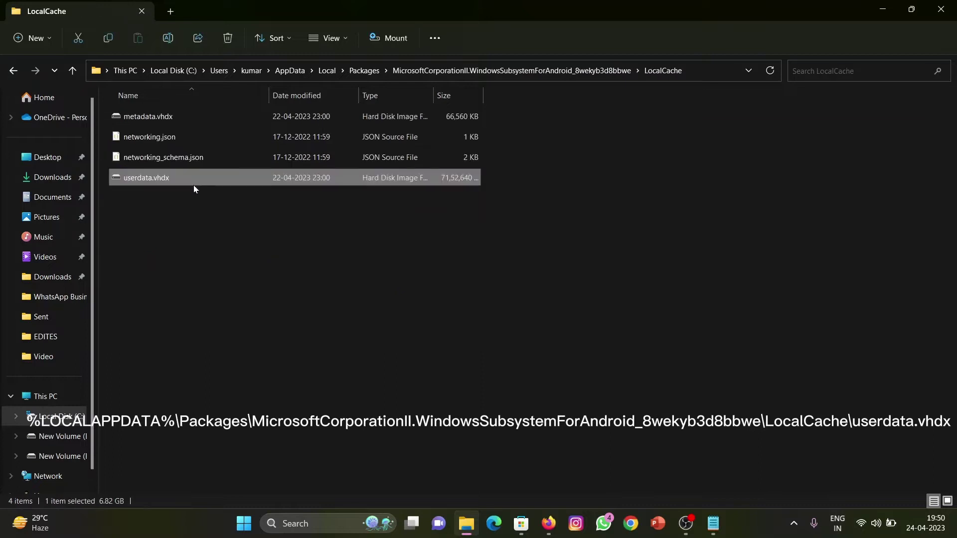
pyautogui.rightClick(187, 183)
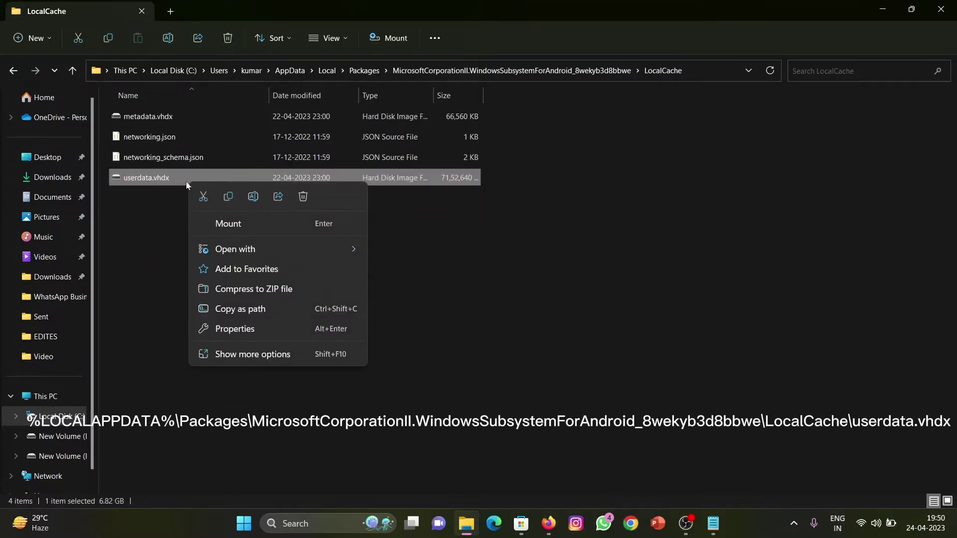
# - Back up userdata.vhdx by copying it onto New Volume (D:)
pyautogui.click(226, 201)
pyautogui.click(170, 11)
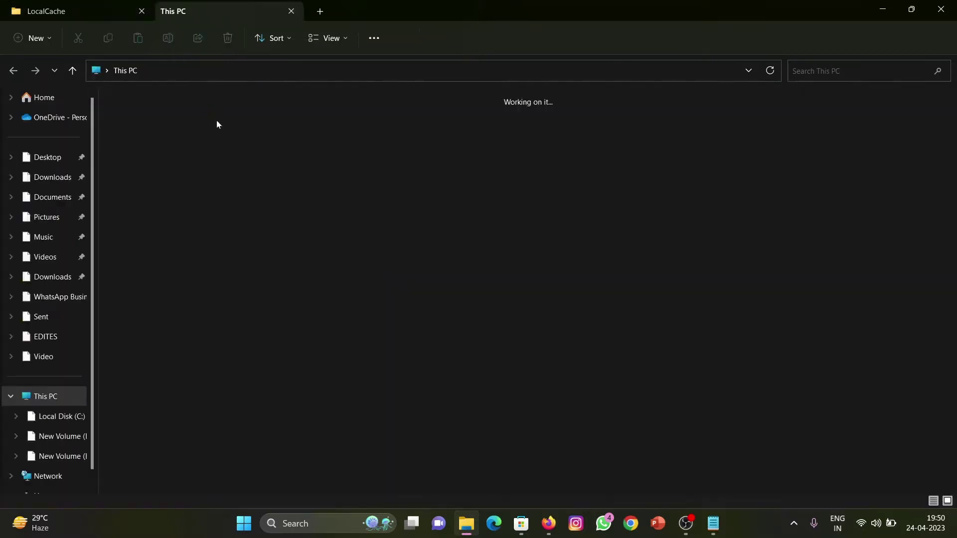
pyautogui.doubleClick(330, 128)
pyautogui.rightClick(246, 290)
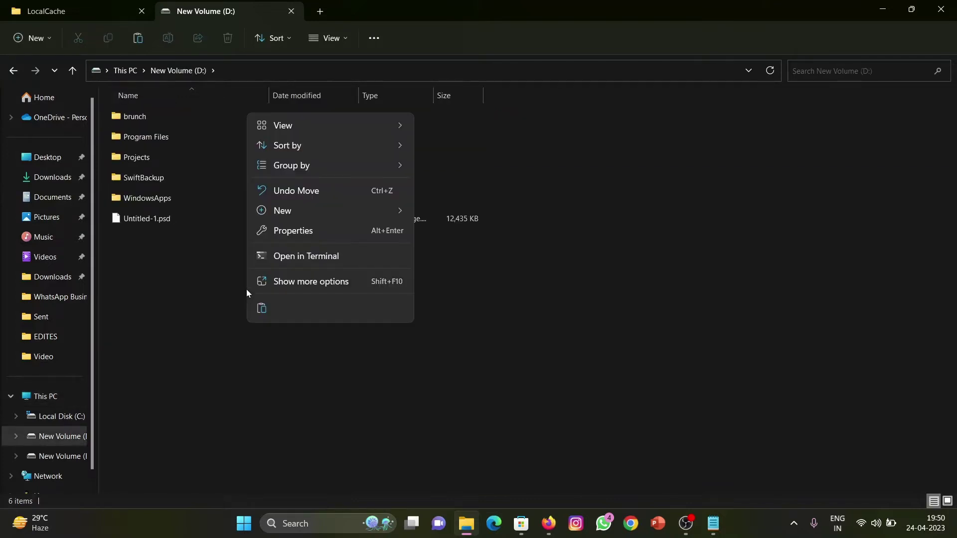
pyautogui.click(264, 305)
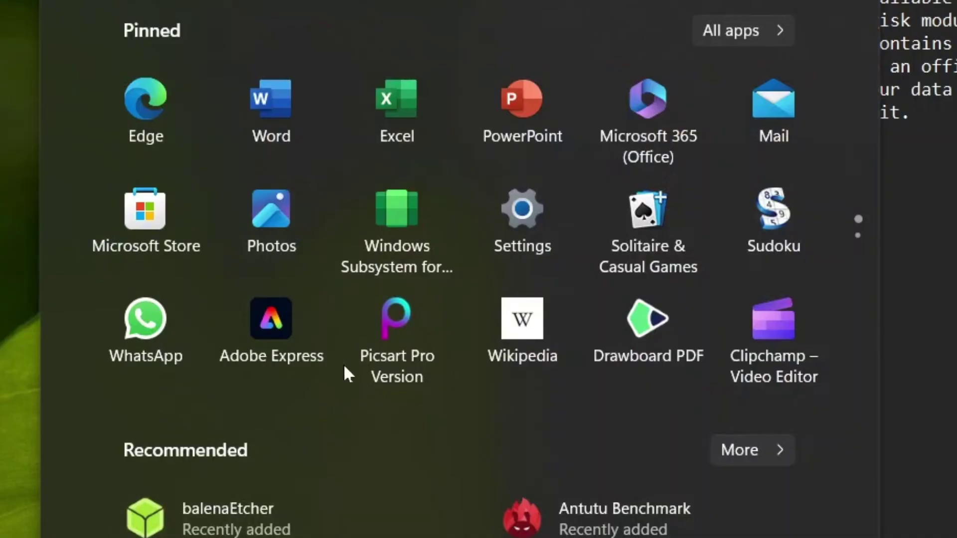
# - Uninstall Windows Subsystem for Android
pyautogui.rightClick(379, 229)
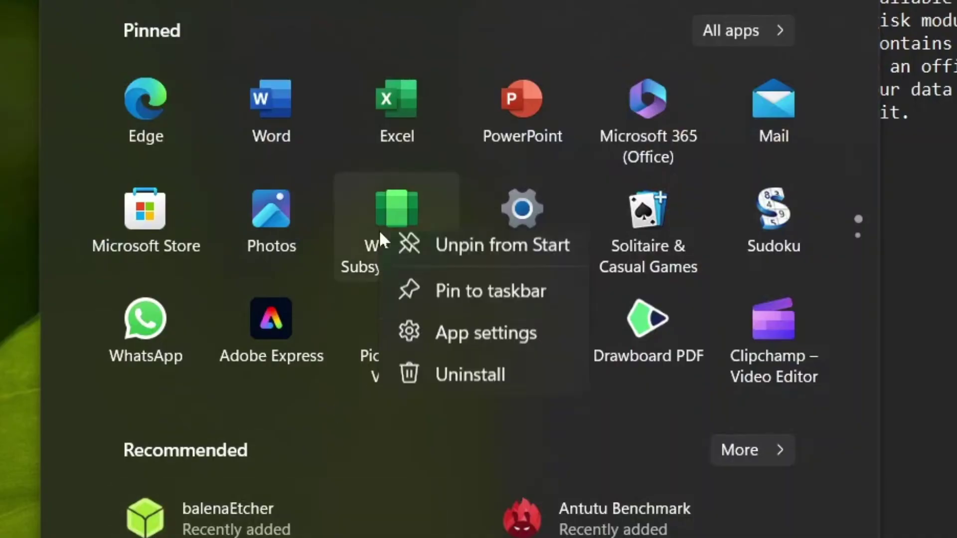
pyautogui.click(468, 426)
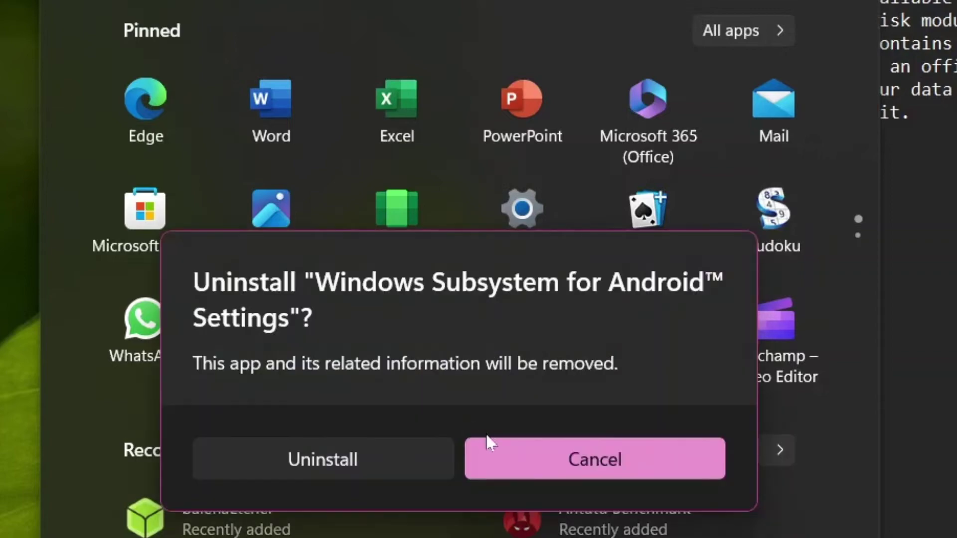
pyautogui.click(372, 447)
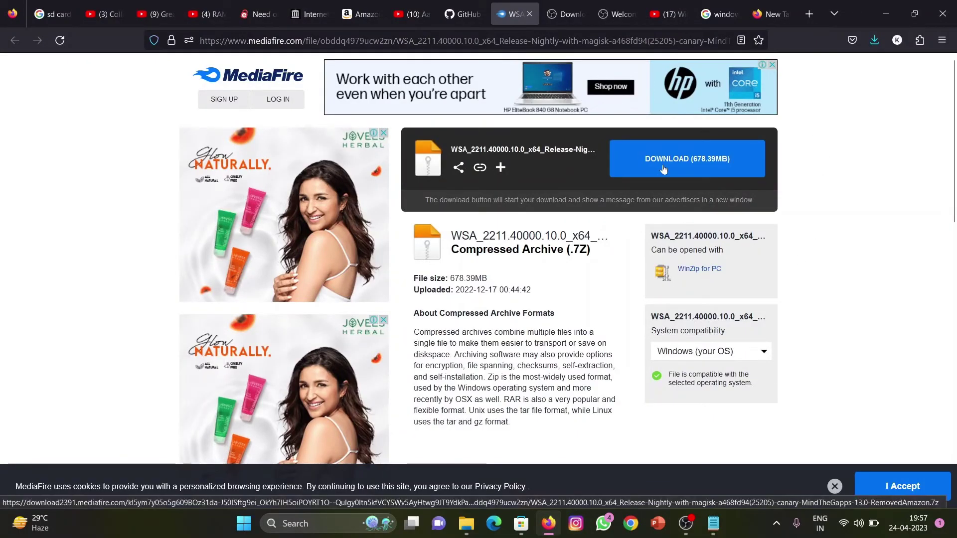
# - Extract the downloaded WSA archive into the Compressed folder with Extract Here
pyautogui.click(466, 523)
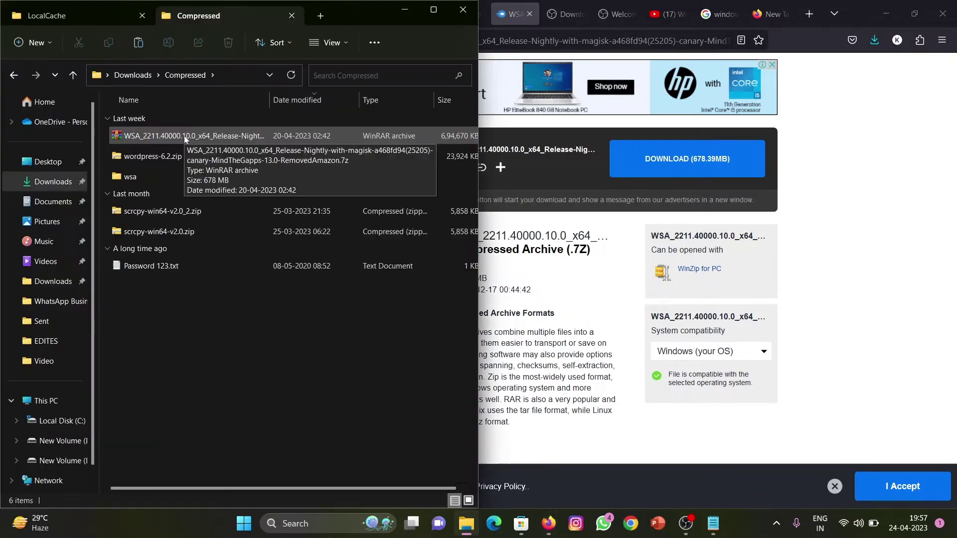
pyautogui.rightClick(184, 135)
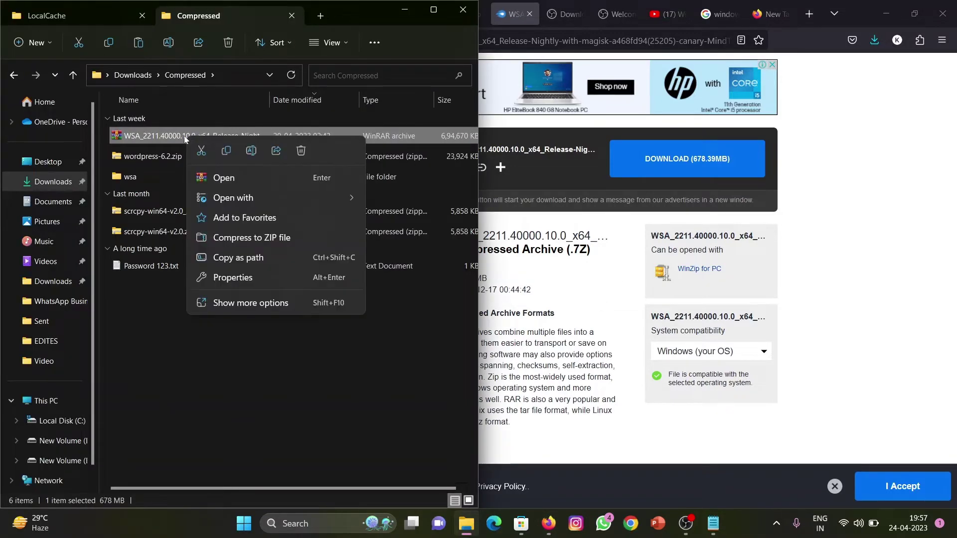
pyautogui.click(222, 302)
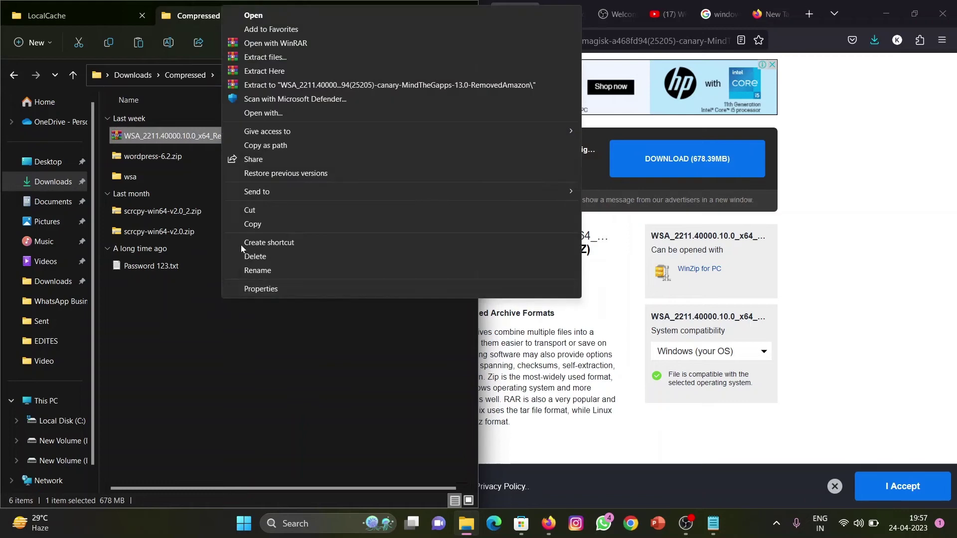
pyautogui.click(276, 74)
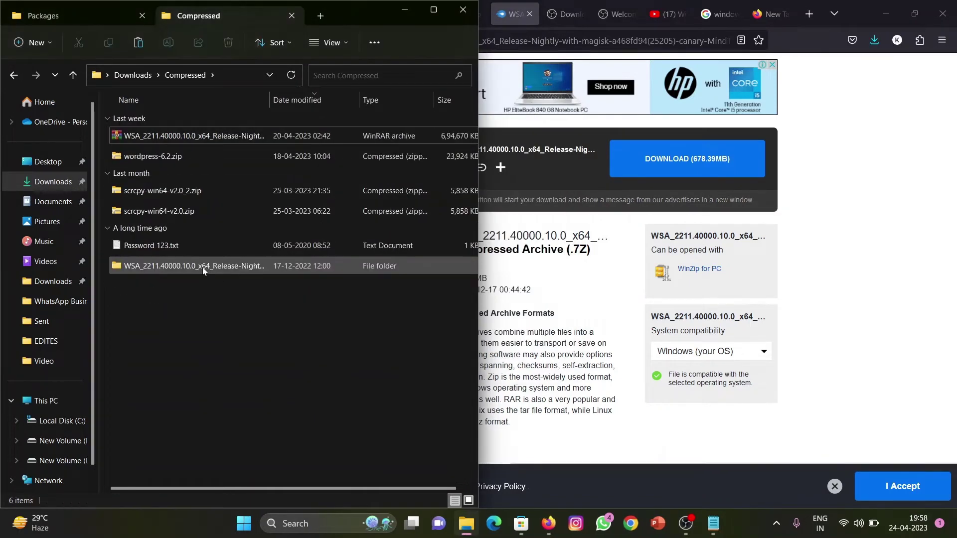
# - Rename the extracted folder to wsa, open it, and select its path
pyautogui.click(203, 269)
pyautogui.rightClick(203, 270)
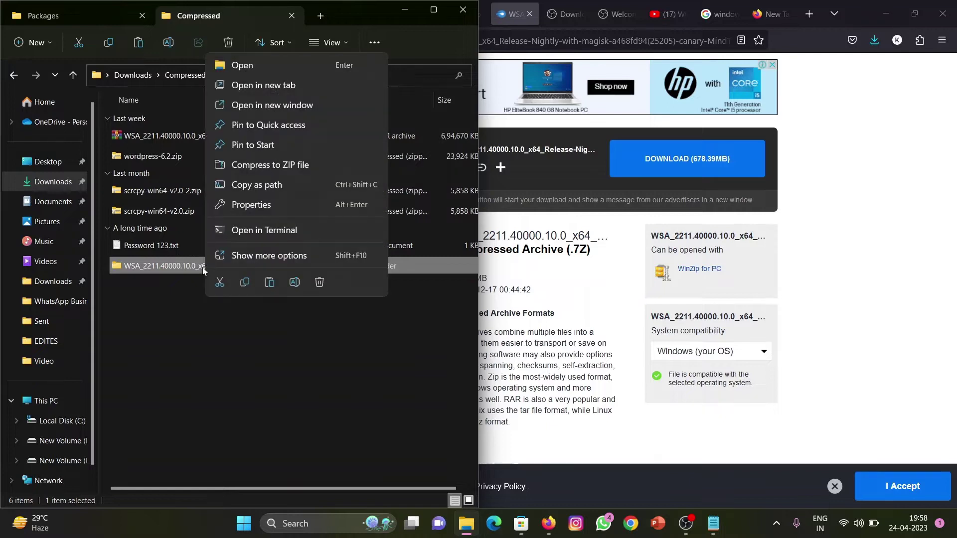
pyautogui.click(294, 283)
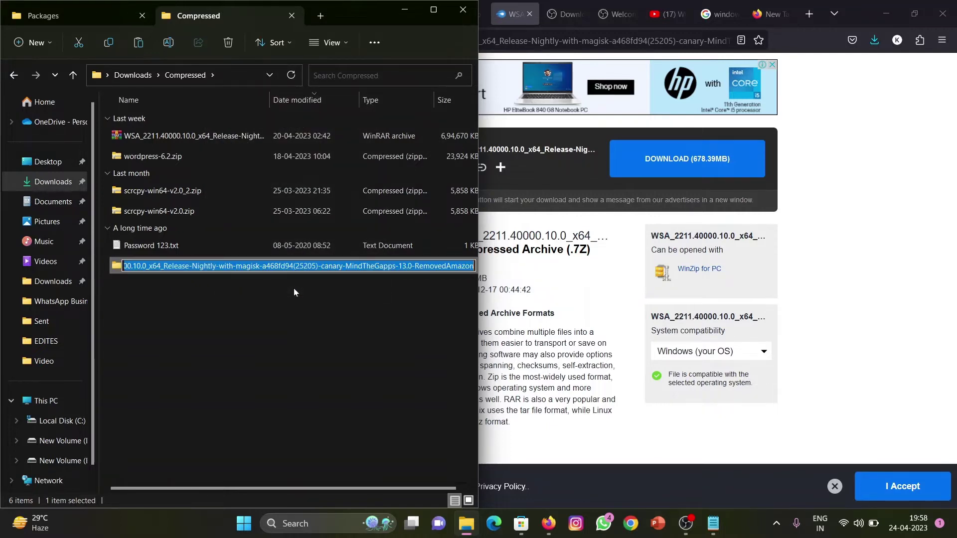
pyautogui.write('was')
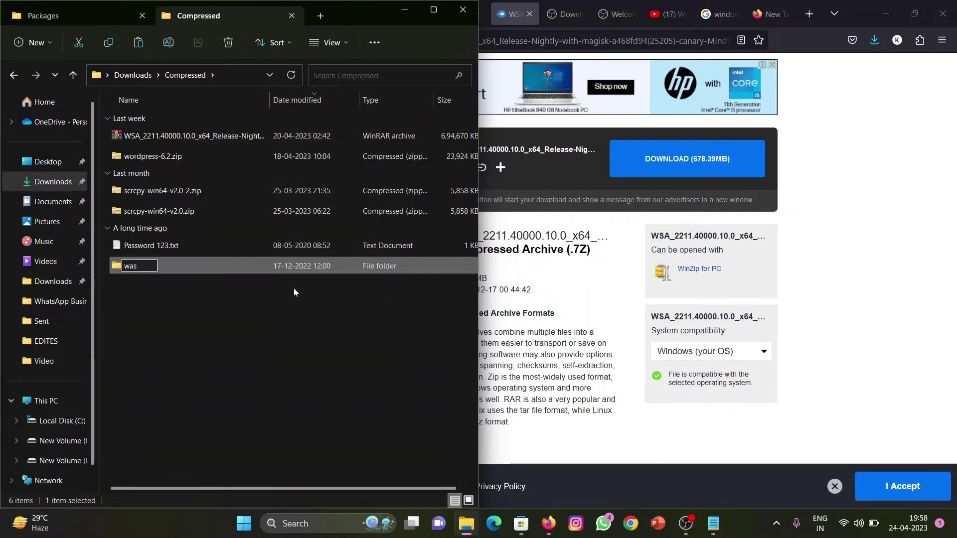
pyautogui.press('BackSpace')
pyautogui.press('BackSpace')
pyautogui.write('sa')
pyautogui.press('Return')
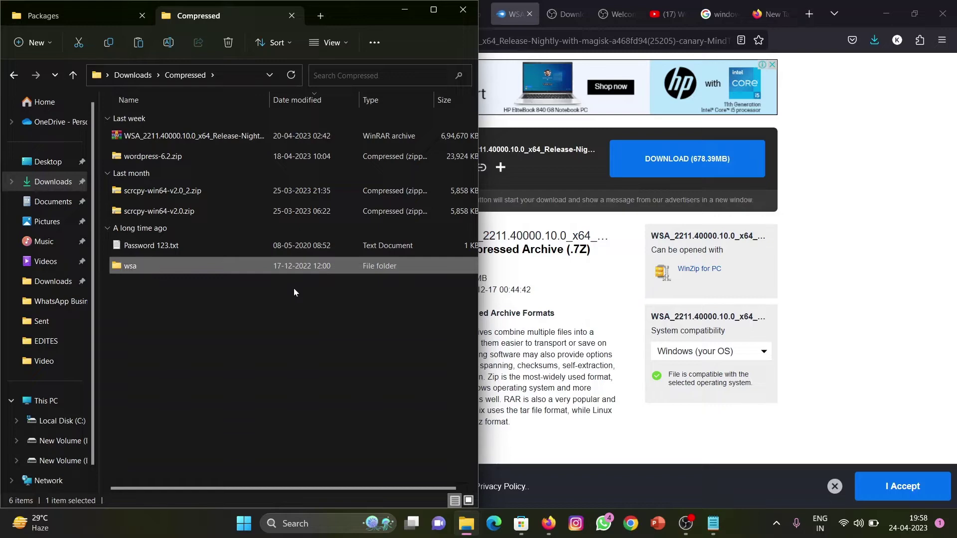
pyautogui.doubleClick(273, 268)
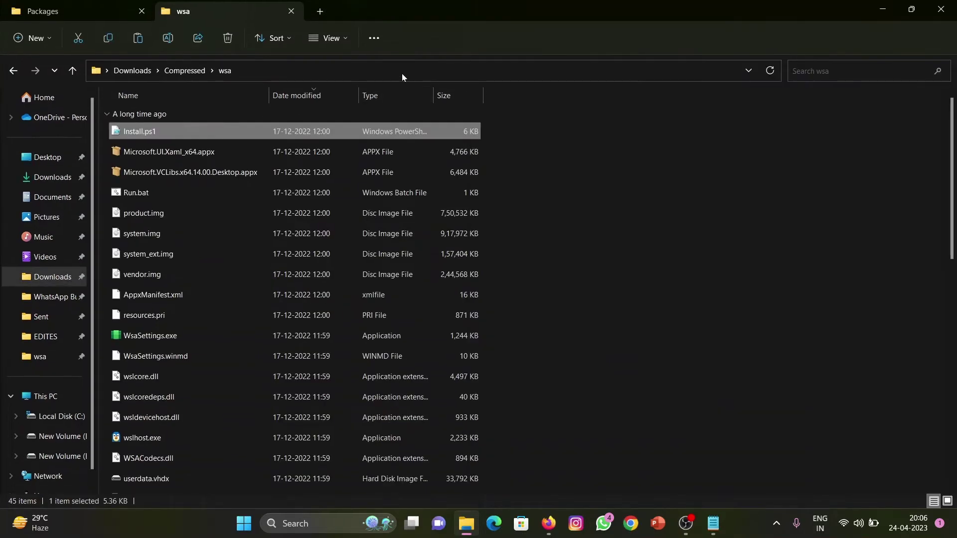
pyautogui.click(402, 73)
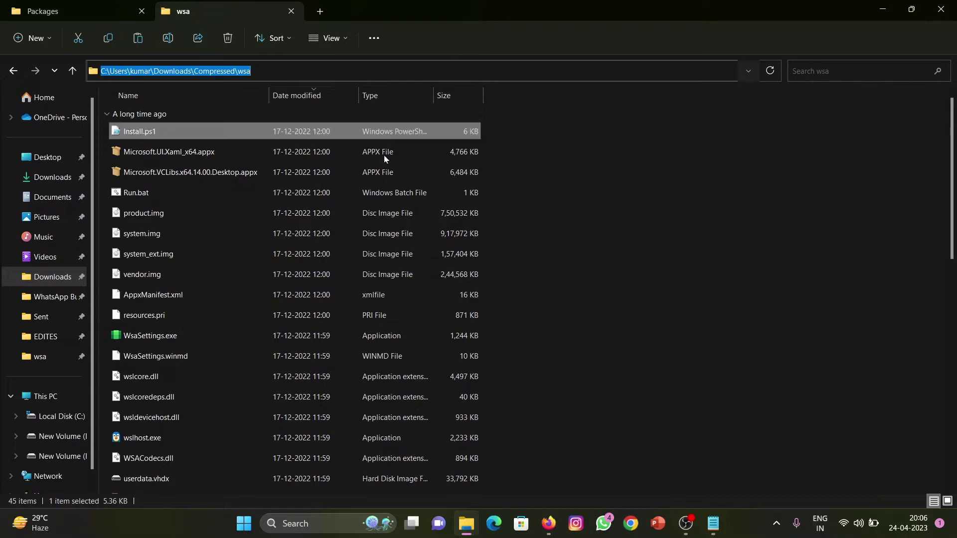
# - Launch Terminal (Admin) from the Win+X menu and move its window up
pyautogui.click(236, 526)
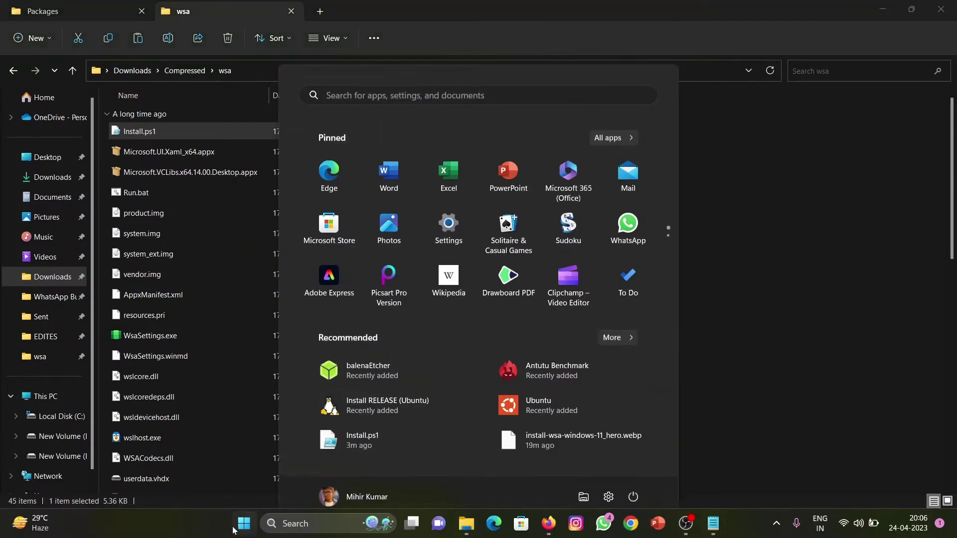
pyautogui.rightClick(234, 526)
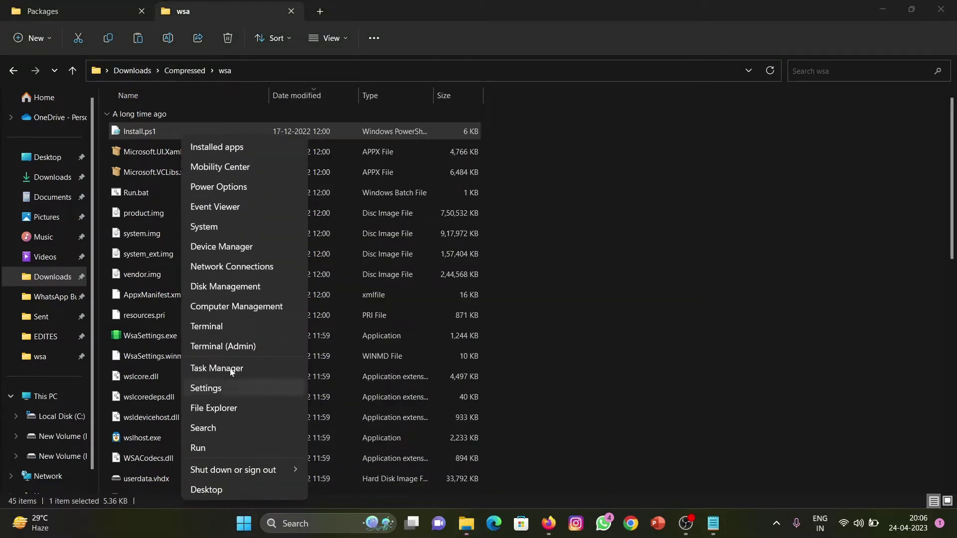
pyautogui.click(231, 346)
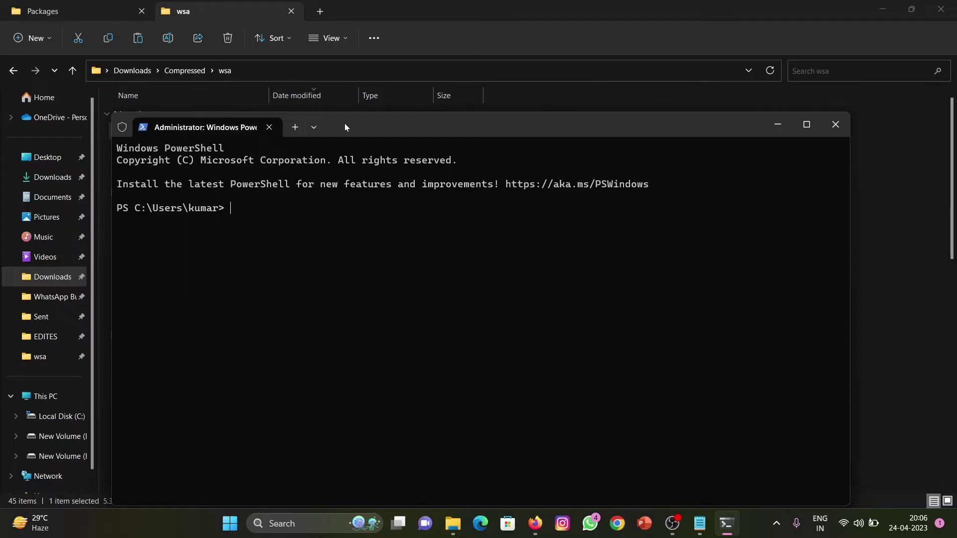
pyautogui.moveTo(345, 123); pyautogui.dragTo(348, 46)
# - Change to the wsa folder and run the MagiskOnWSA installer until it reports All Done
pyautogui.write('cd')
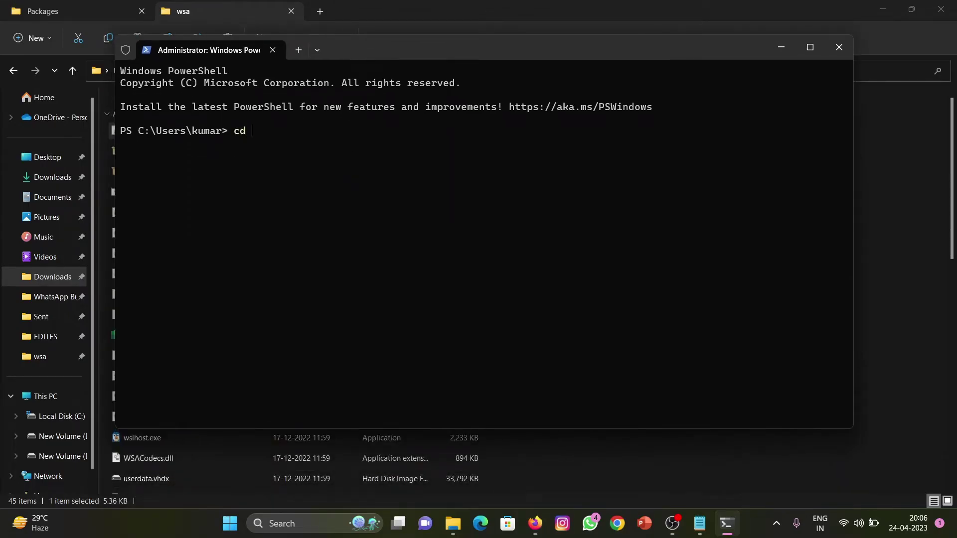
pyautogui.hotkey('ctrl', 'v')
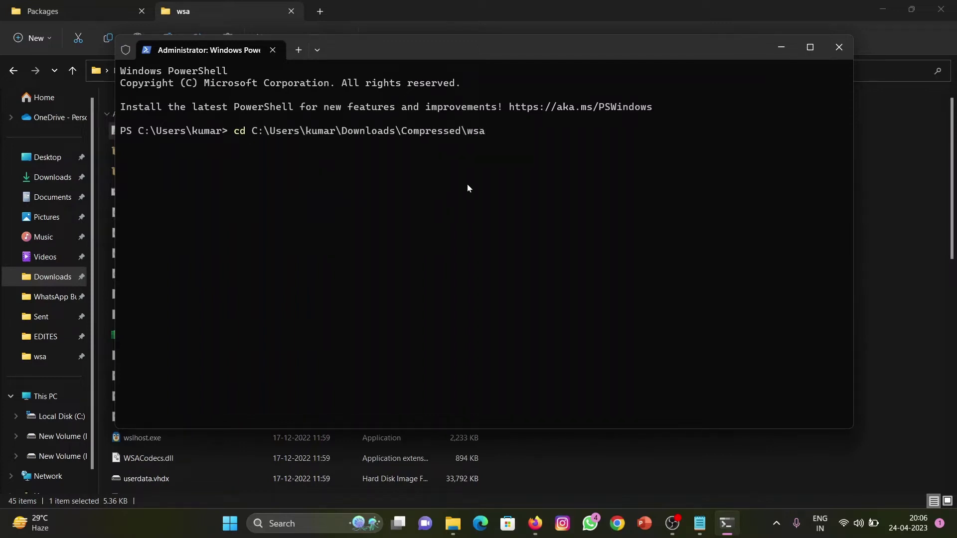
pyautogui.press('Return')
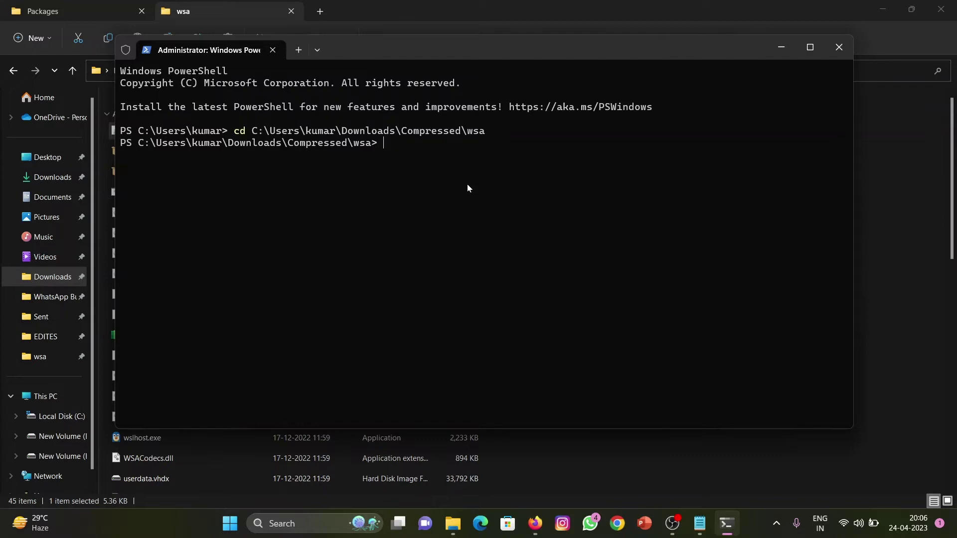
pyautogui.write('E')
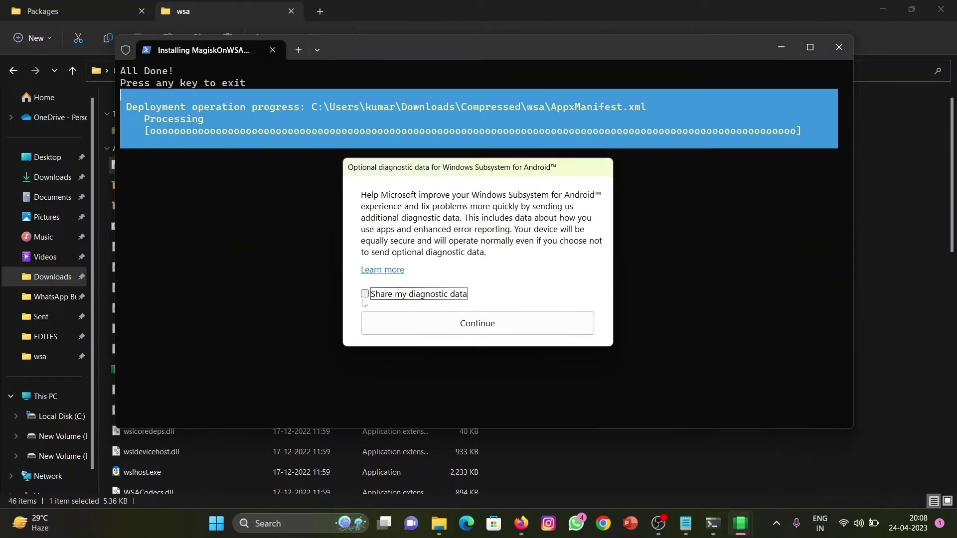
pyautogui.click(432, 322)
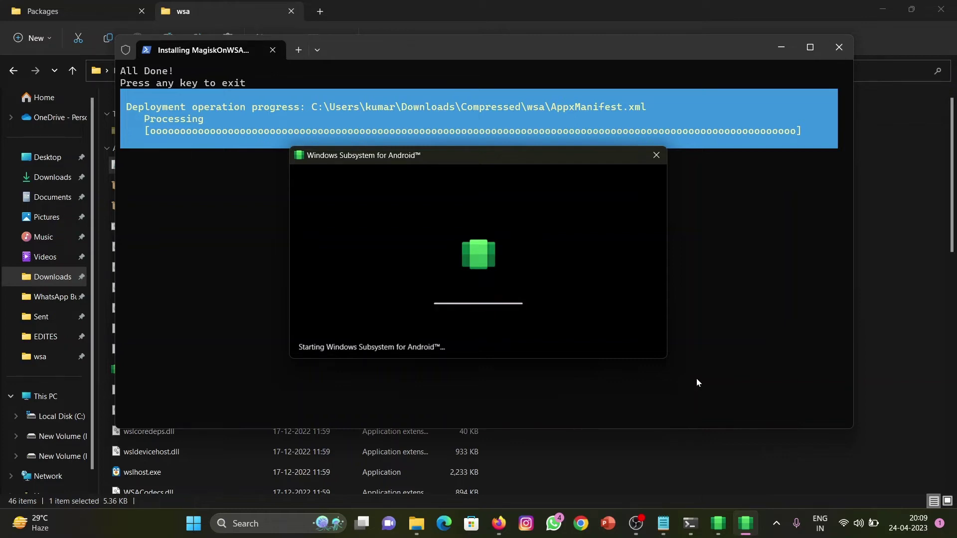
pyautogui.click(718, 529)
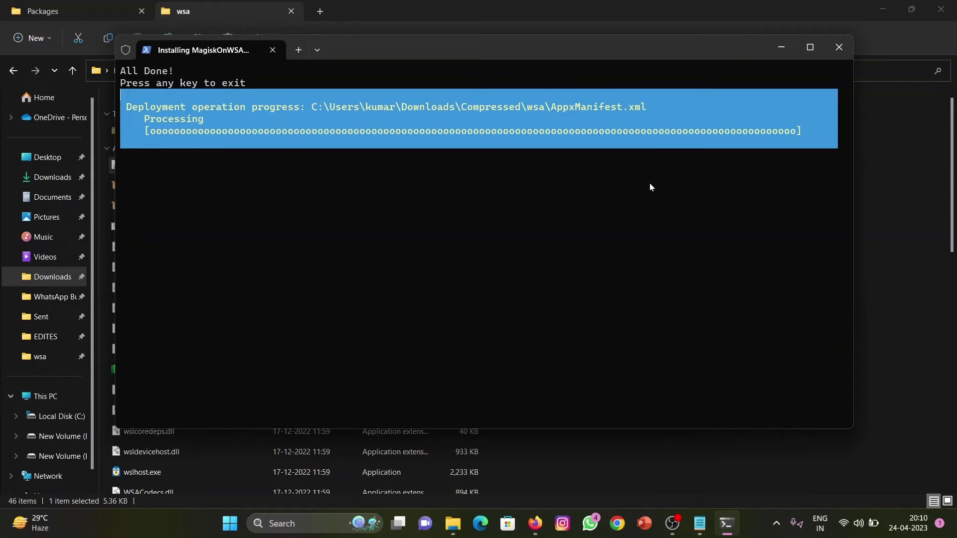
pyautogui.press('Return')
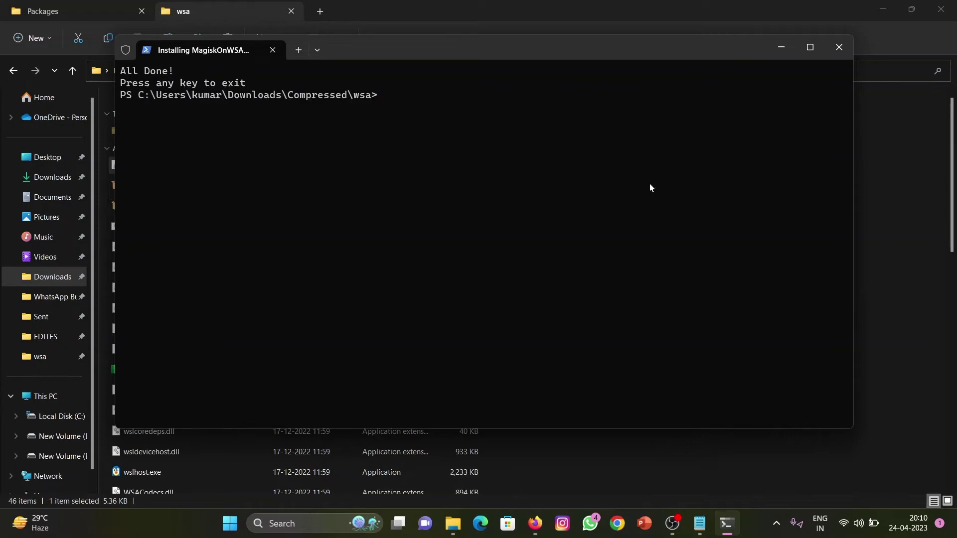
# - Close the terminal and open the Play Store app
pyautogui.click(840, 42)
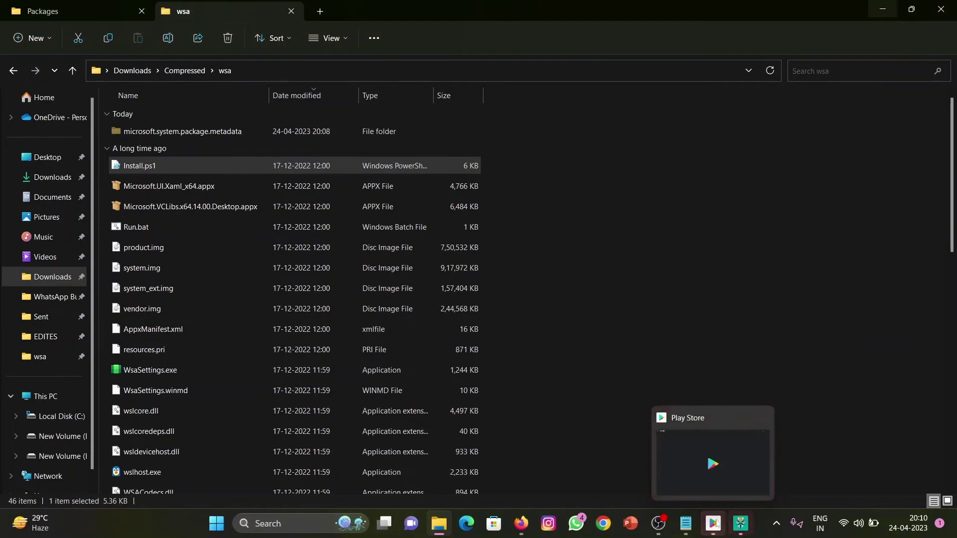
pyautogui.click(714, 527)
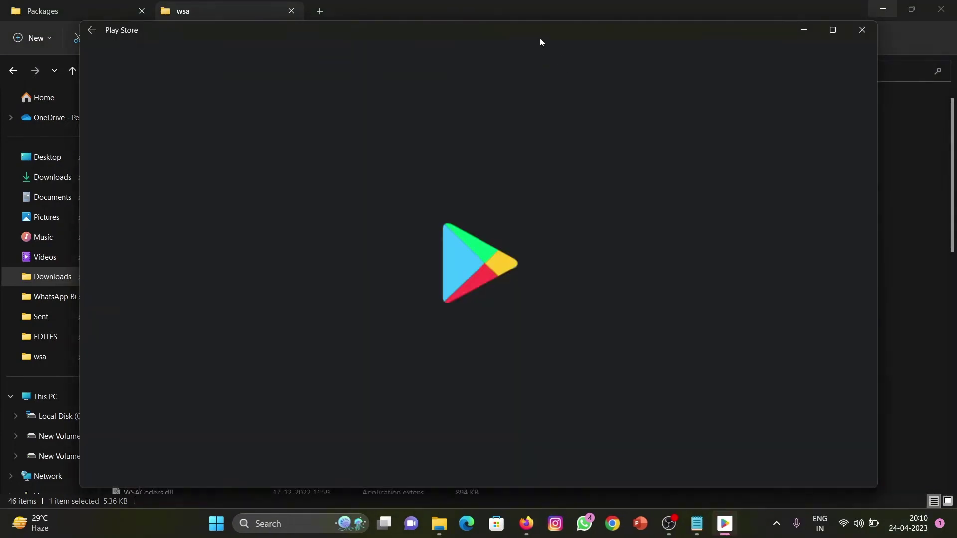
pyautogui.moveTo(540, 37); pyautogui.dragTo(510, 21)
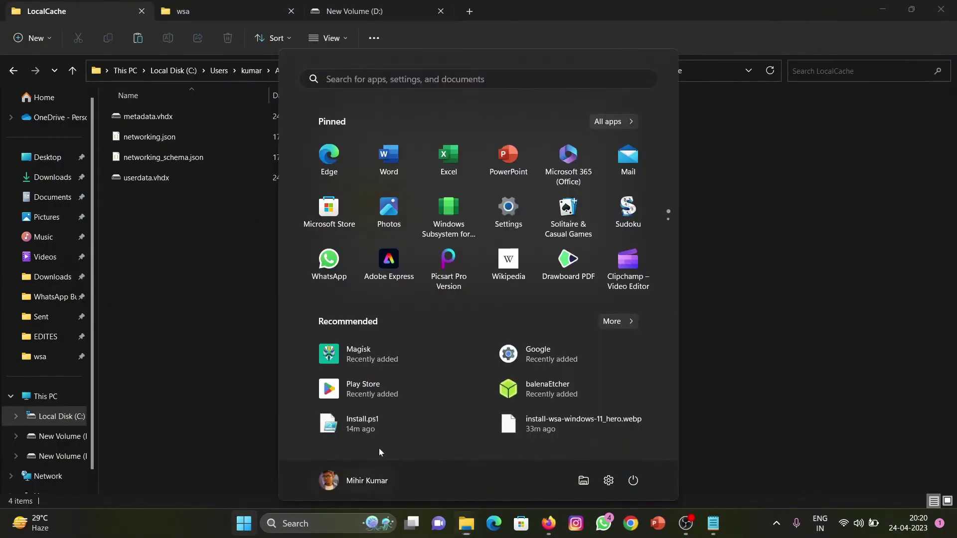
# - Turn off Windows Subsystem for Android from its settings, then open New Volume (D:)
pyautogui.rightClick(449, 215)
pyautogui.click(448, 214)
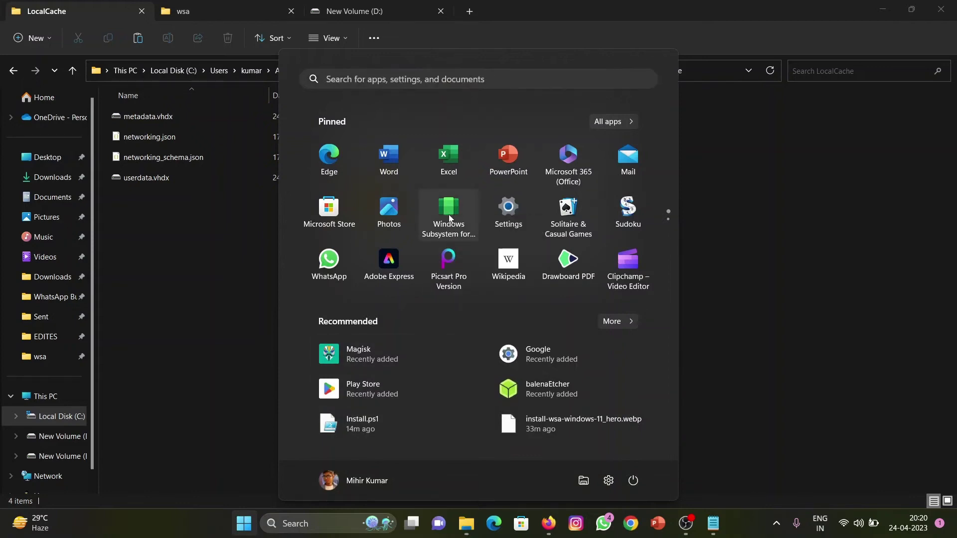
pyautogui.click(448, 214)
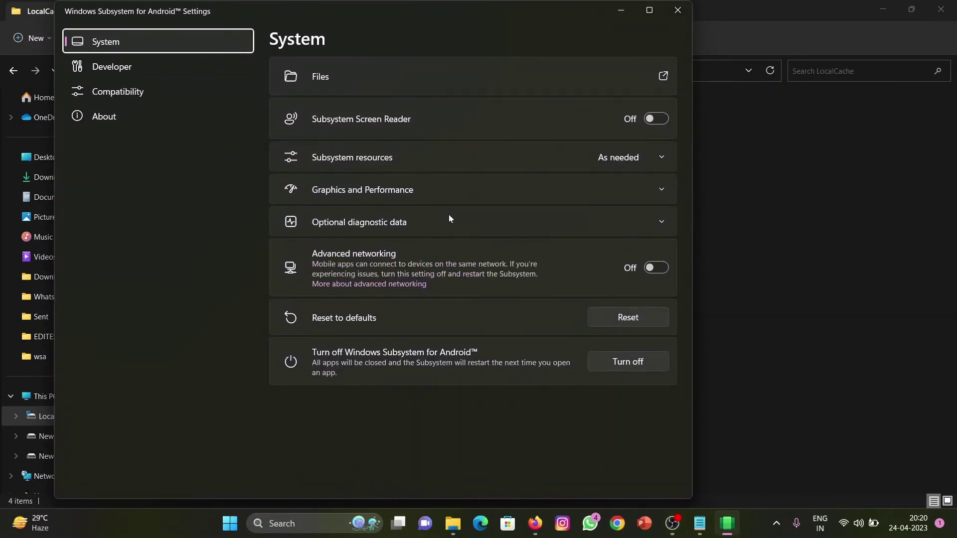
pyautogui.click(616, 362)
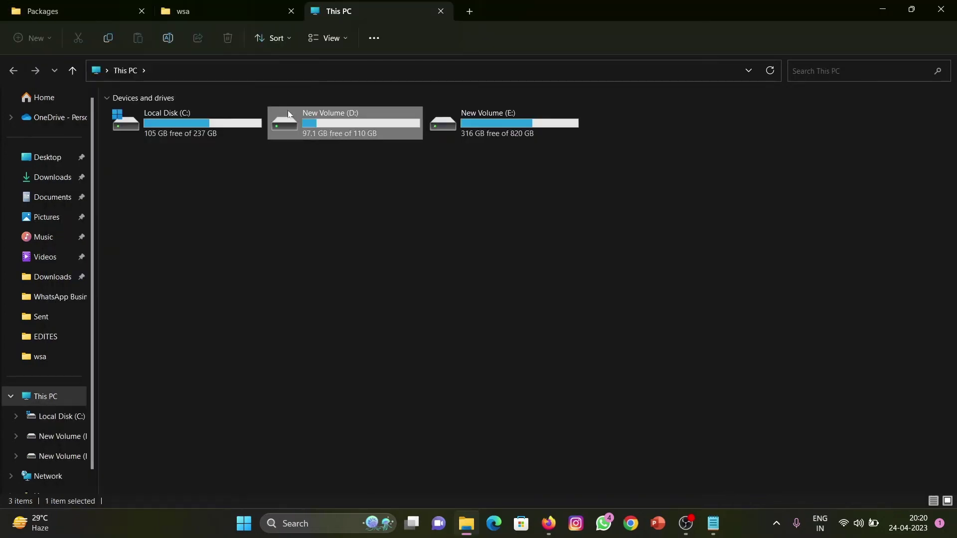
pyautogui.doubleClick(289, 115)
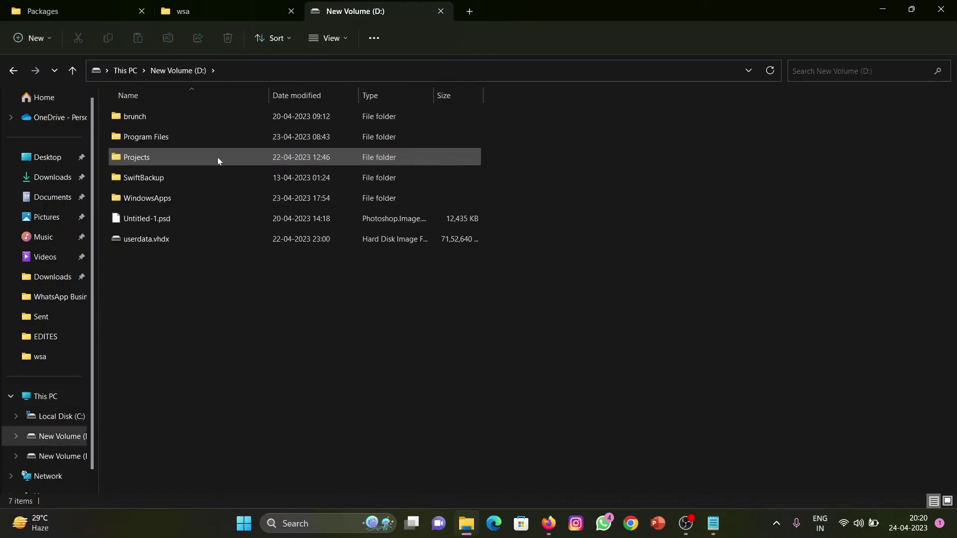
# - Paste the D: userdata.vhdx backup into WSA's LocalCache folder, replacing the existing file
pyautogui.click(212, 237)
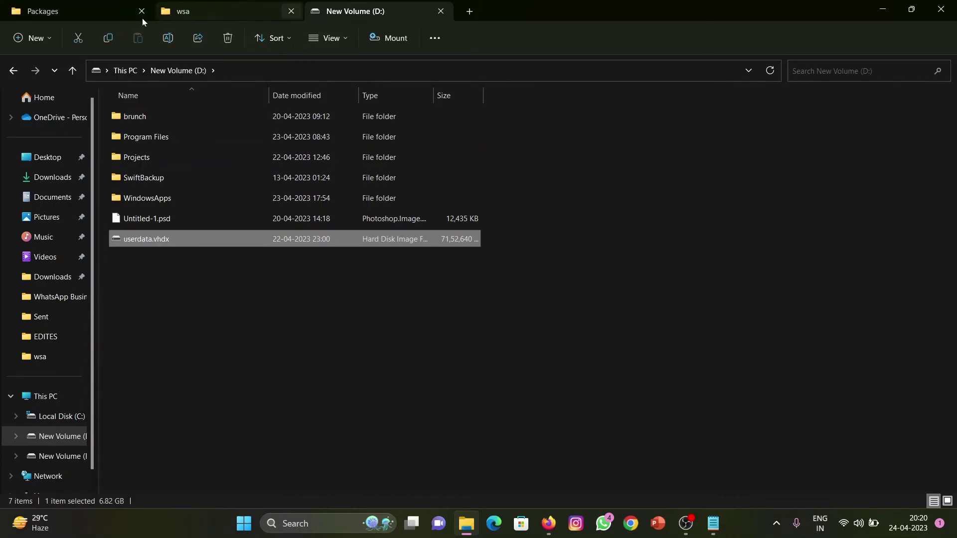
pyautogui.click(43, 19)
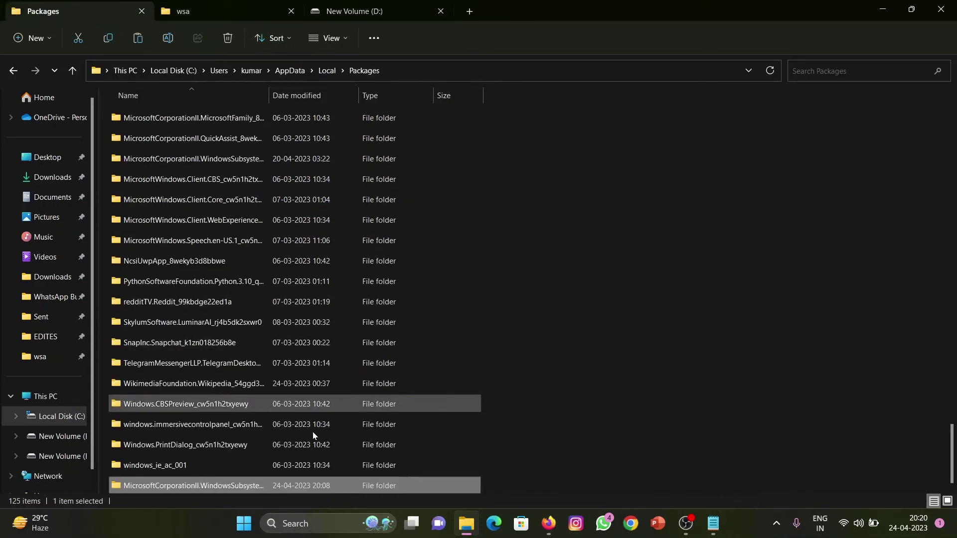
pyautogui.doubleClick(289, 481)
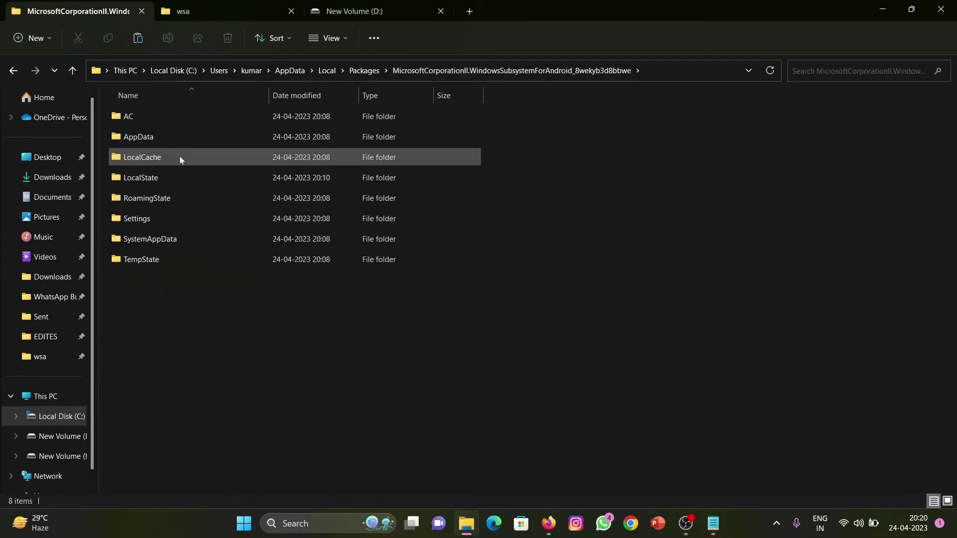
pyautogui.doubleClick(172, 130)
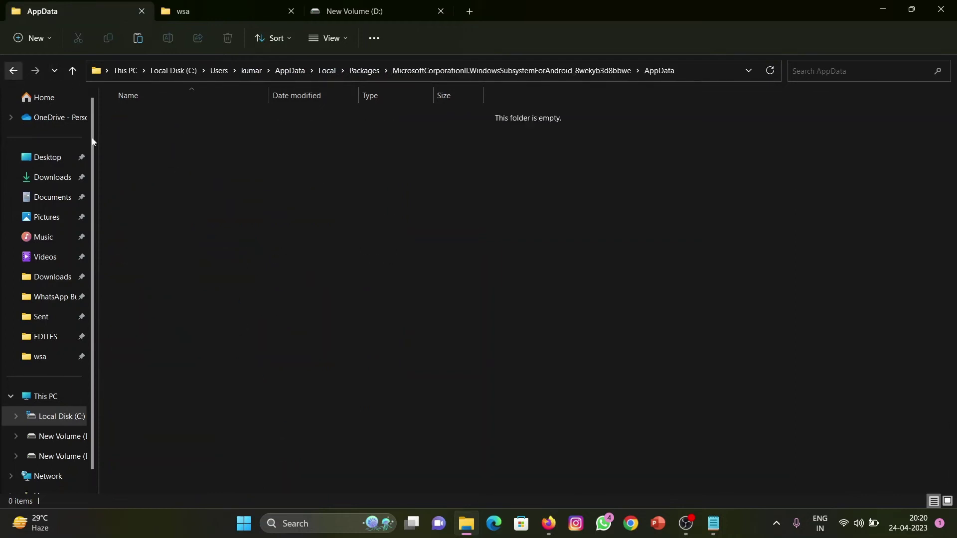
pyautogui.hotkey('alt', 'Left')
pyautogui.doubleClick(142, 156)
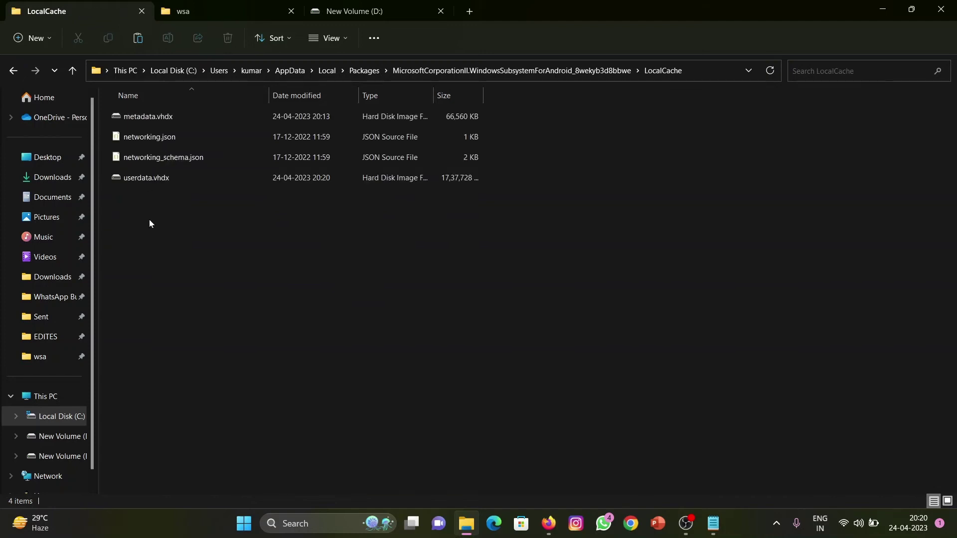
pyautogui.hotkey('ctrl', 'v')
pyautogui.press('Return')
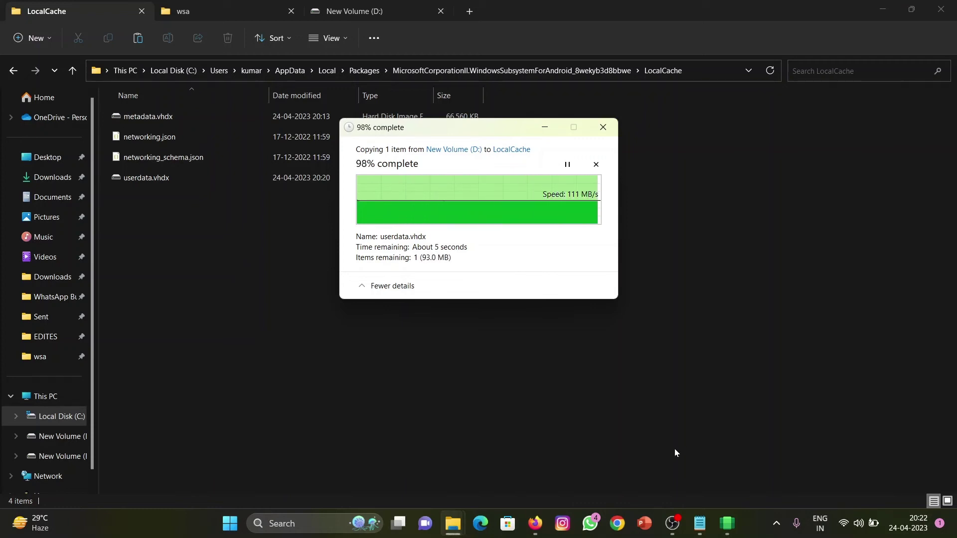
# - Search Start for magisk and launch the Magisk app
pyautogui.click(230, 523)
pyautogui.write('magu')
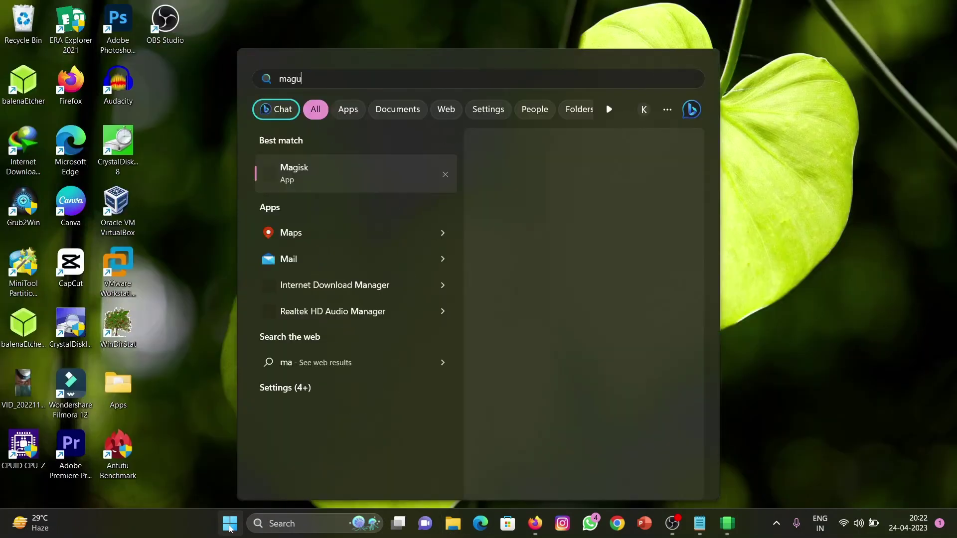
pyautogui.write('=isk')
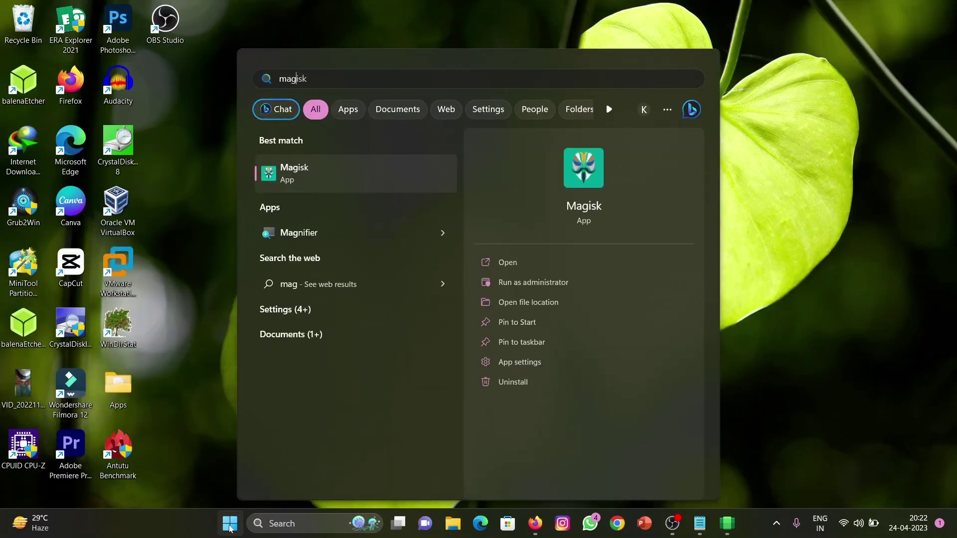
pyautogui.click(230, 524)
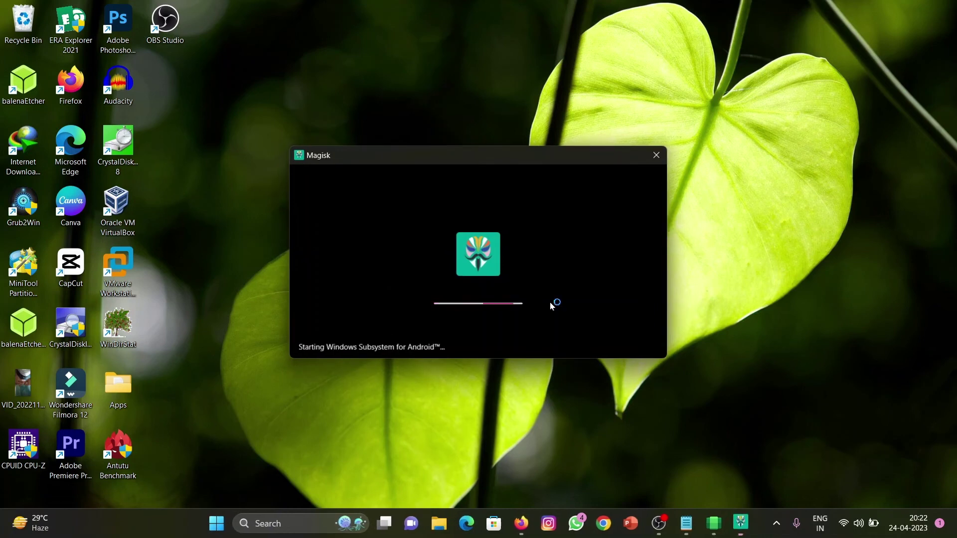